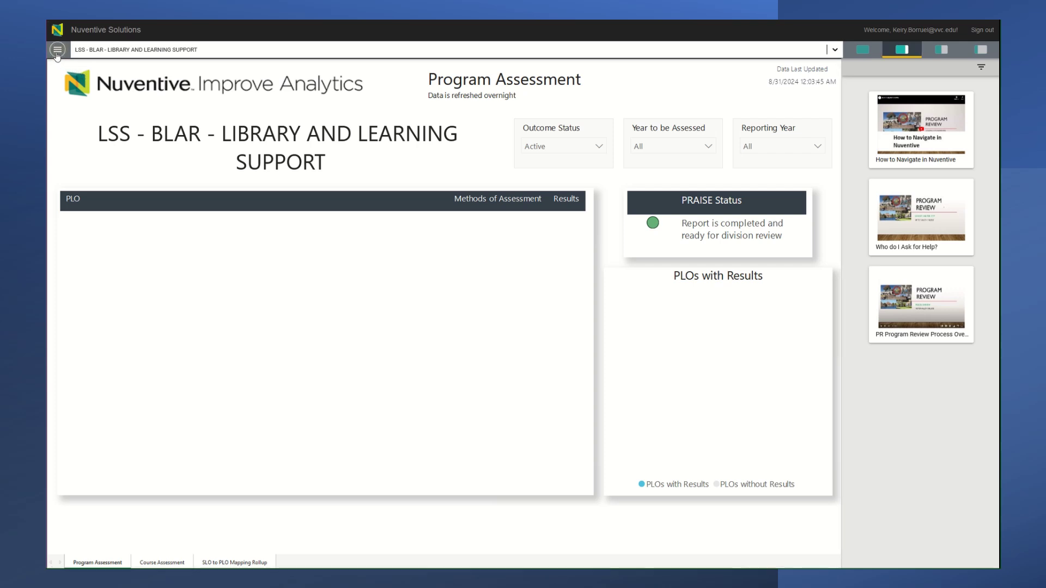
- Go through the navigation menu to the Learning Support Services Review Narrative list of Fall 2021–2023 reports
left_click(57, 54)
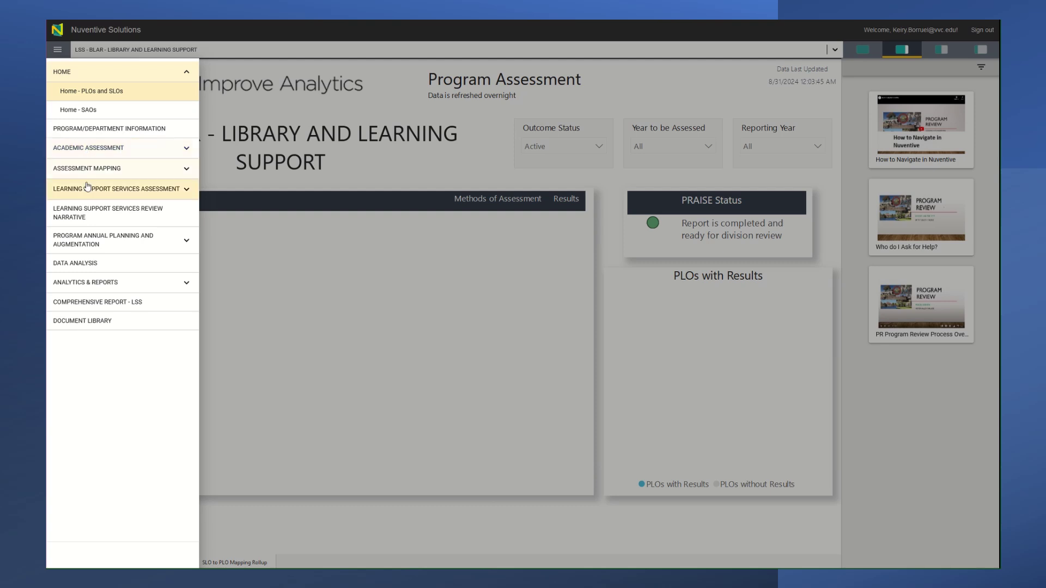
left_click(139, 219)
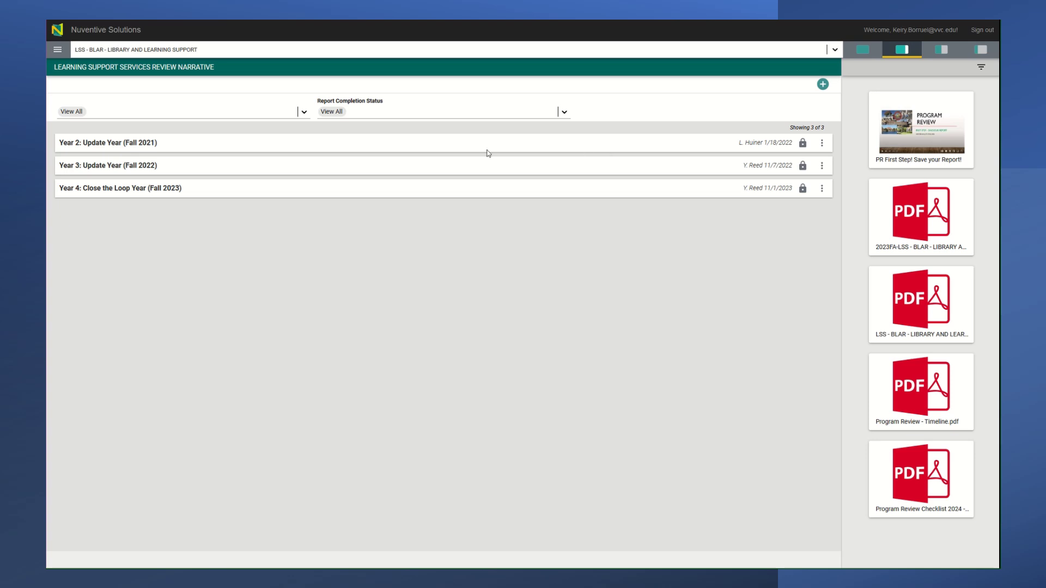
- Add a new Year 1 (Fall 2024) narrative and briefly view the program review and course assessment PDFs
left_click(823, 86)
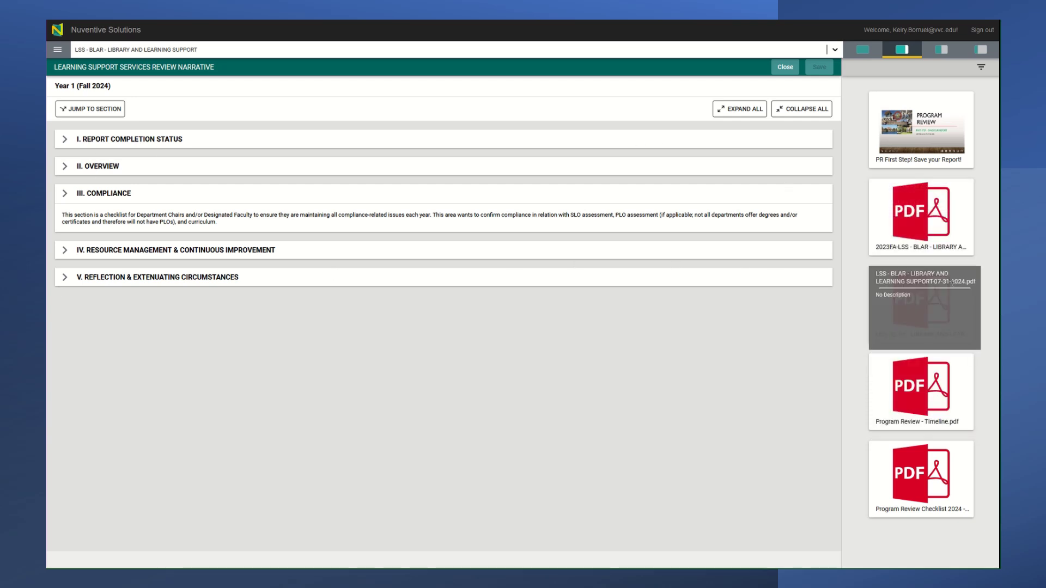
left_click(929, 221)
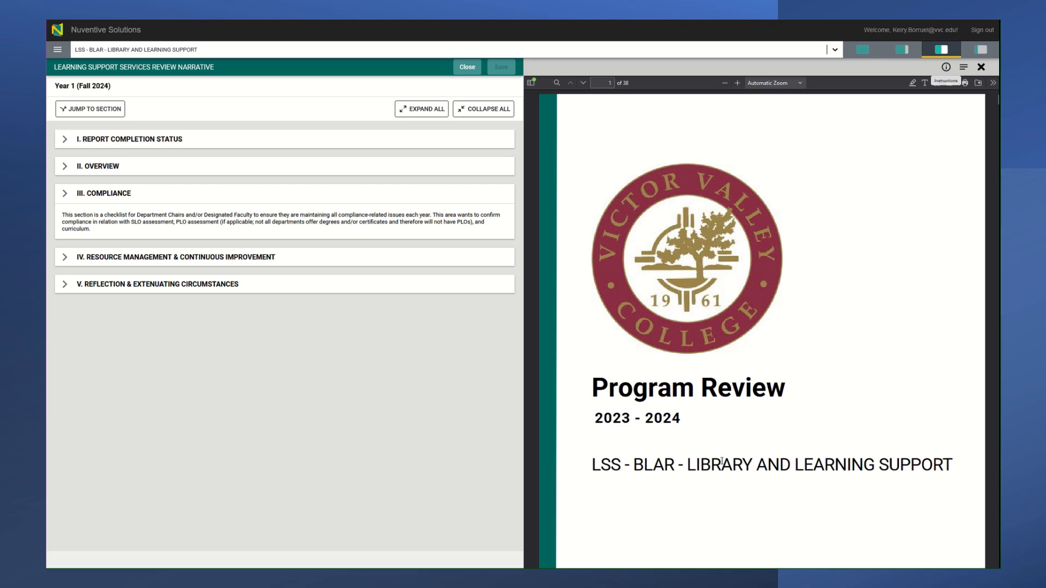
scroll(796, 429, "down", 5)
scroll(795, 429, "up", 5)
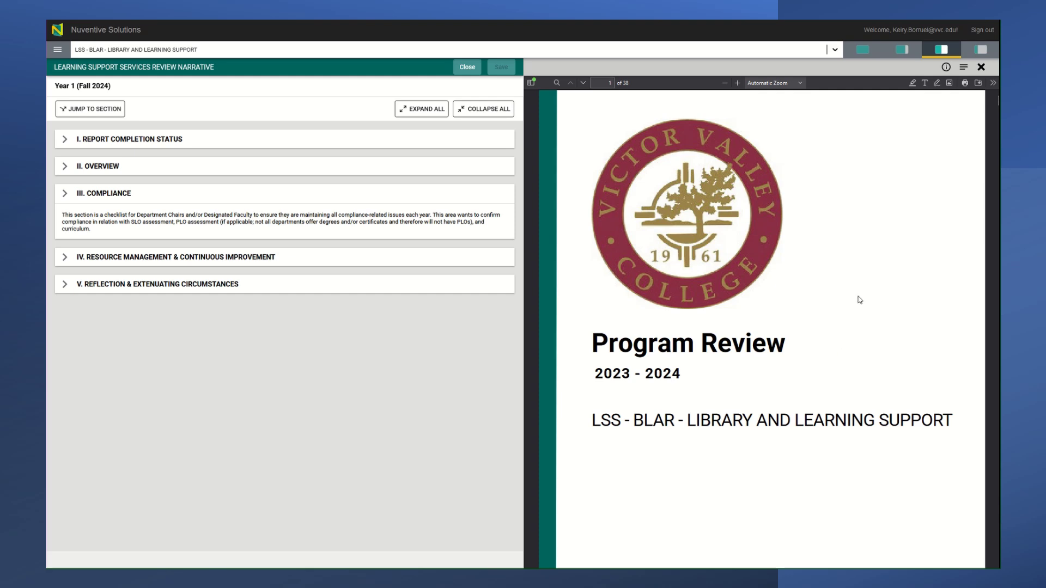
left_click(981, 67)
left_click(852, 159)
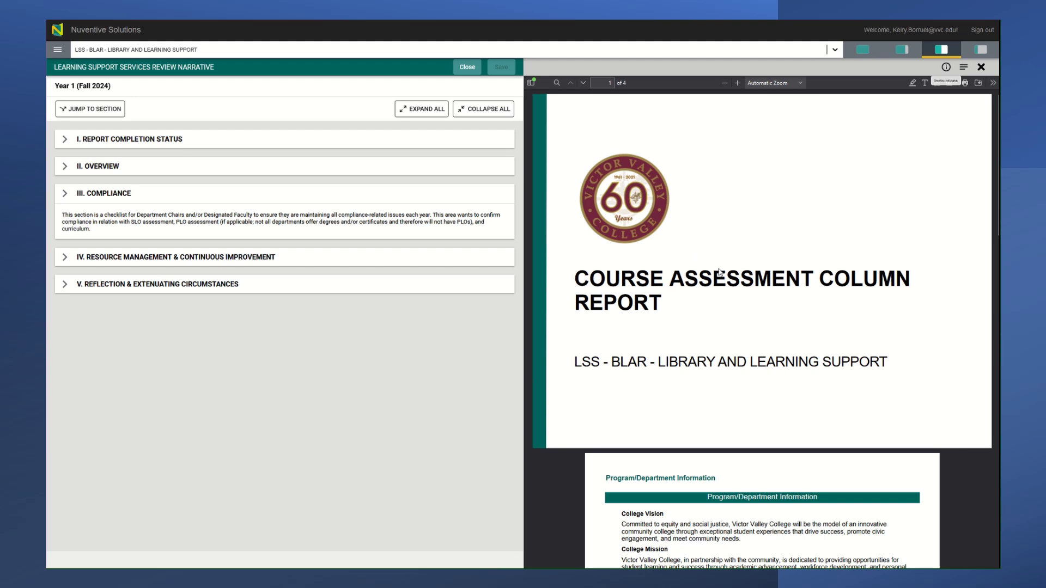
left_click(981, 68)
- Set the Report Completion Status to 'In progress / currently being updated'
left_click(902, 50)
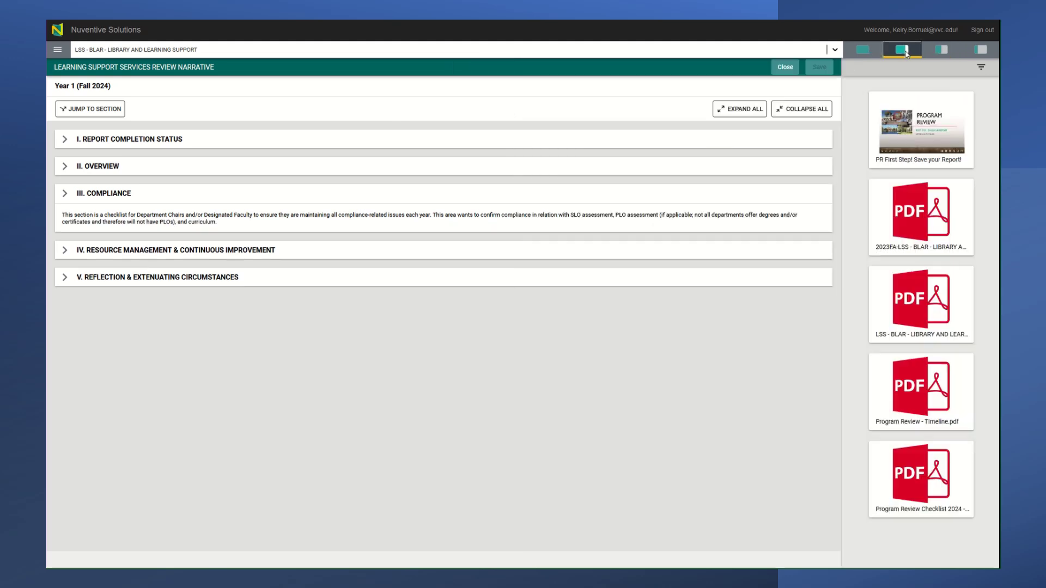
left_click(66, 140)
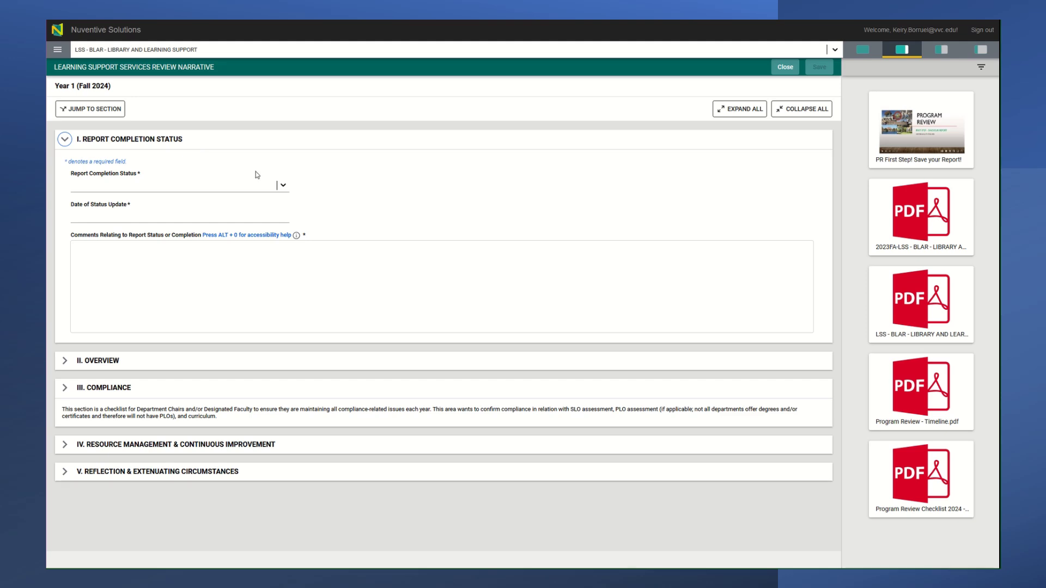
left_click(283, 185)
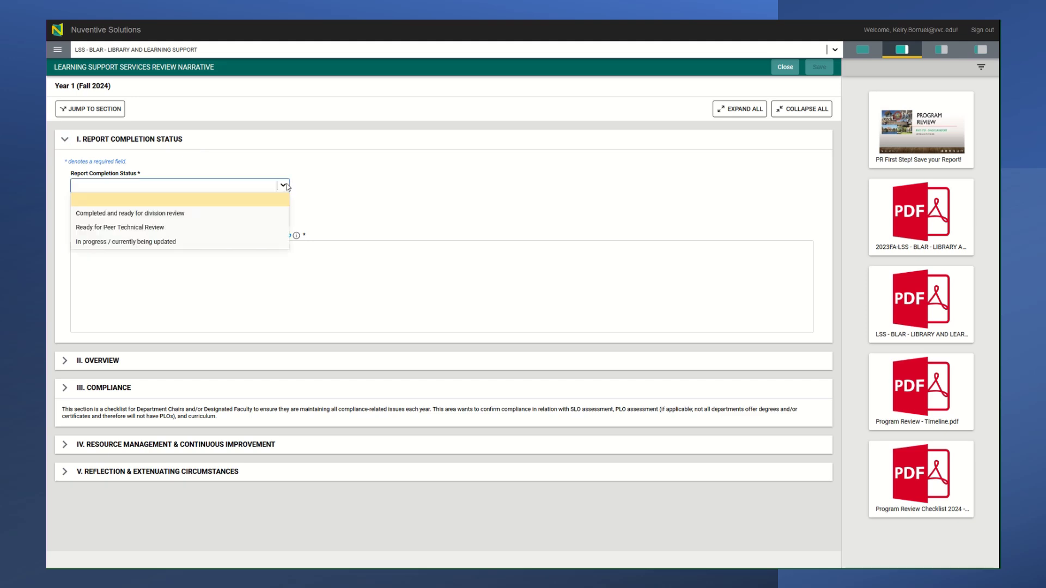
left_click(201, 242)
- Type the status comment 'Todays date - draft - I need to compl'
left_click(264, 278)
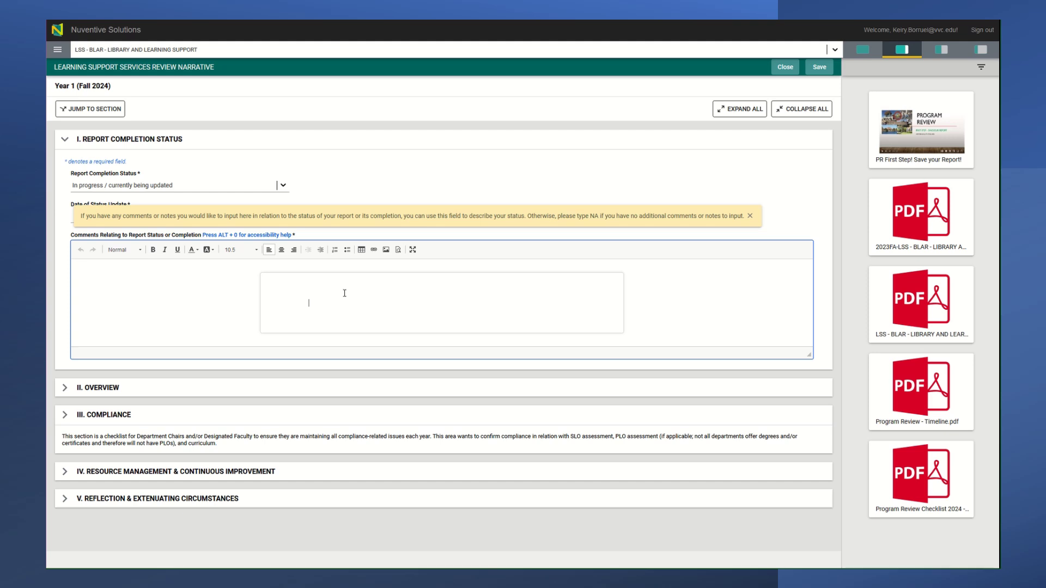
type("To")
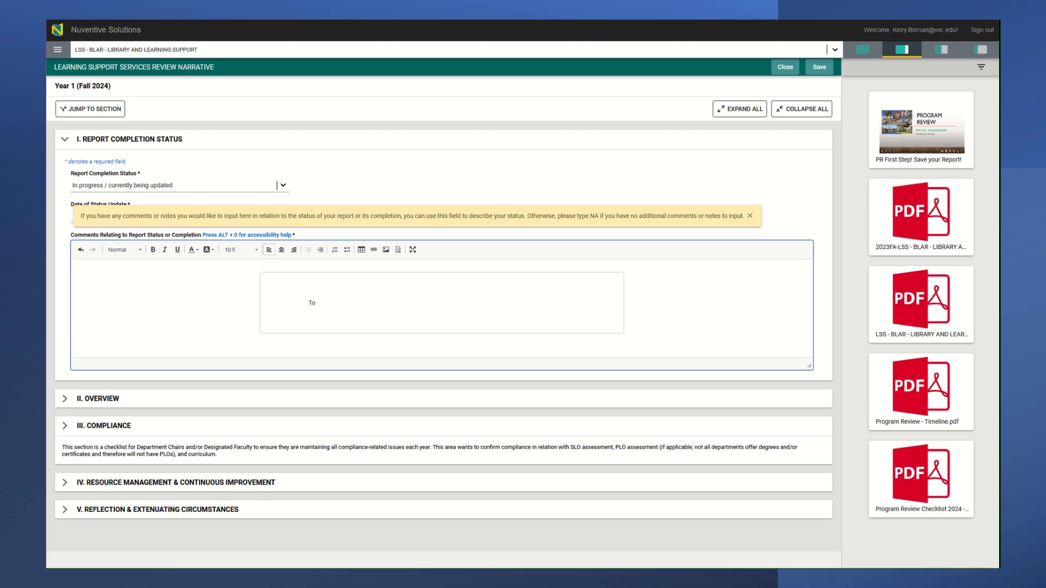
type("days date - draft - I need to complete..")
left_click_drag(256, 385, 126, 428)
left_click_drag(470, 311, 65, 140)
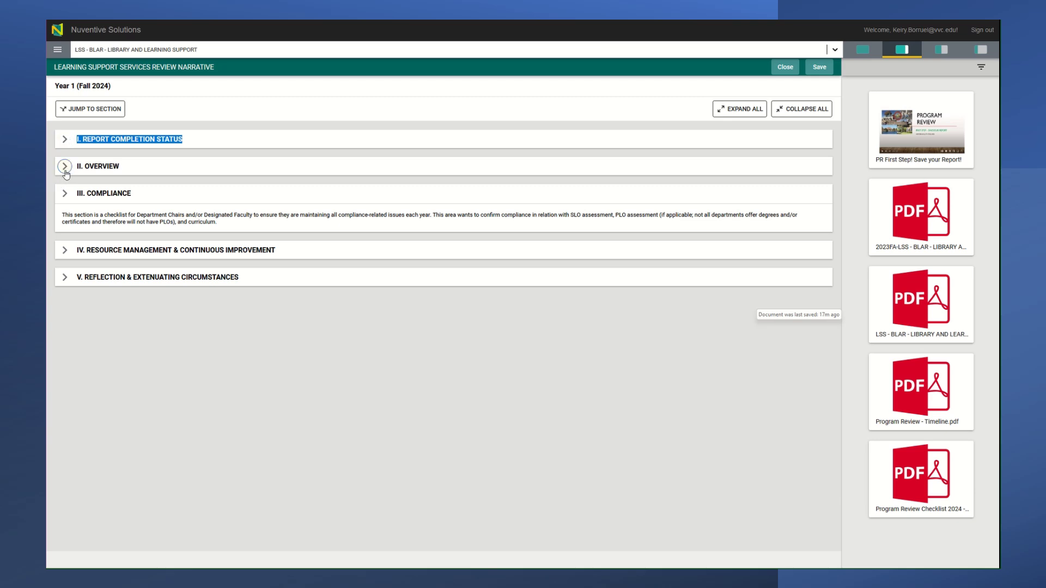
- Expand the Overview section and view the SWOC analysis question and its guidance
left_click(64, 166)
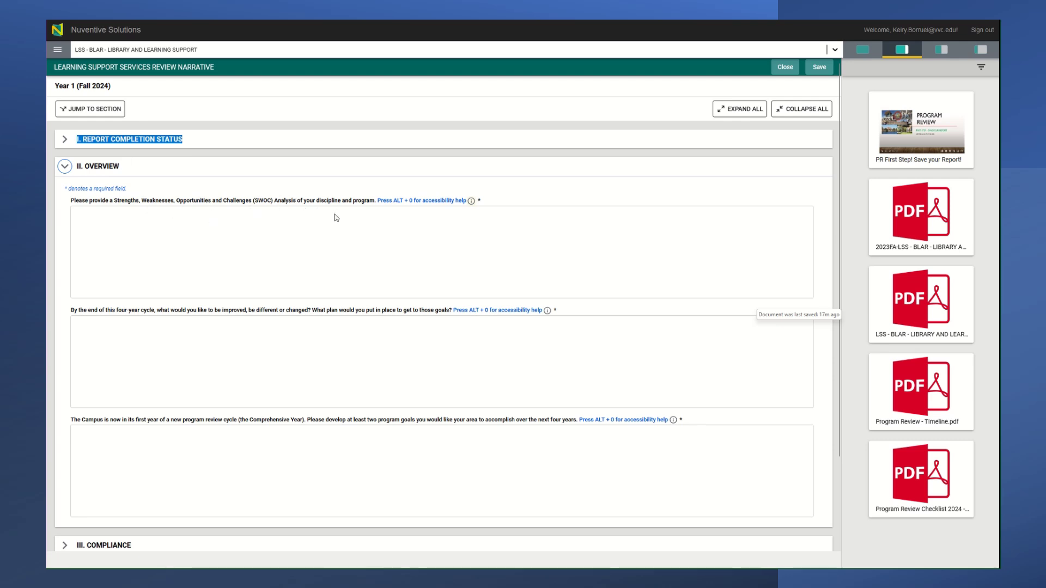
left_click(336, 248)
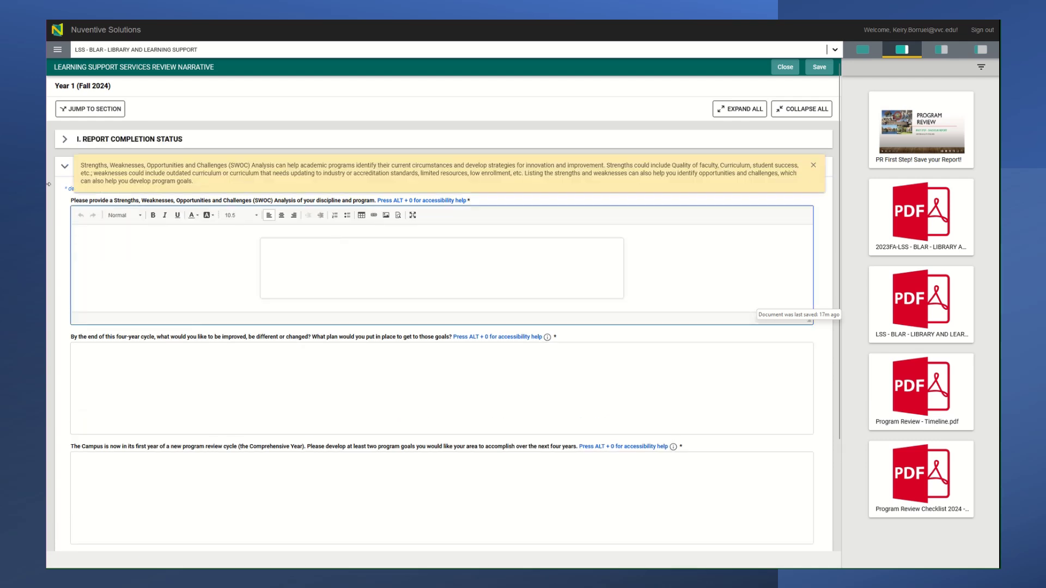
left_click_drag(327, 272, 100, 167)
left_click(100, 168)
left_click(472, 201)
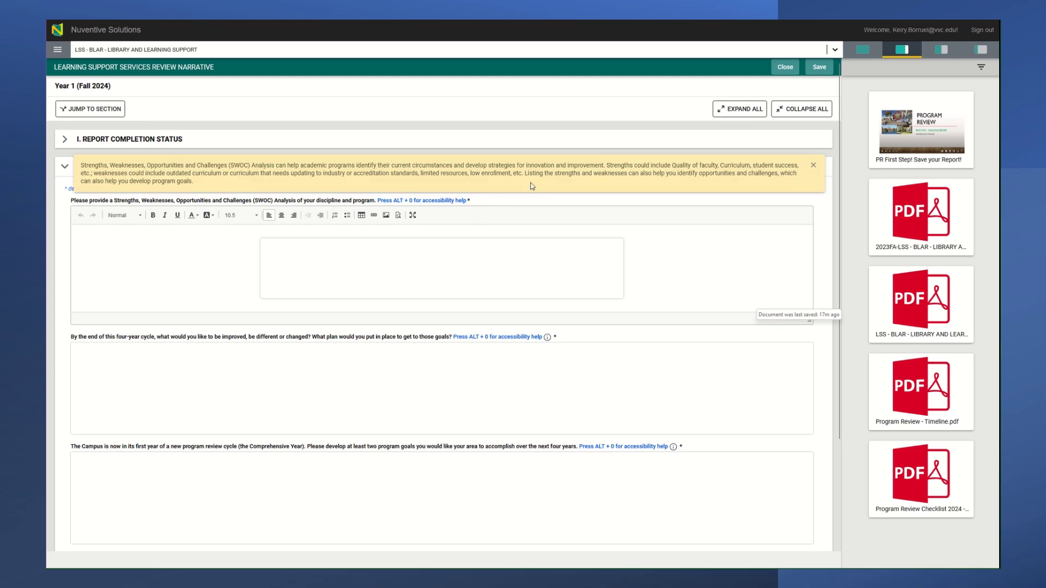
left_click(499, 246)
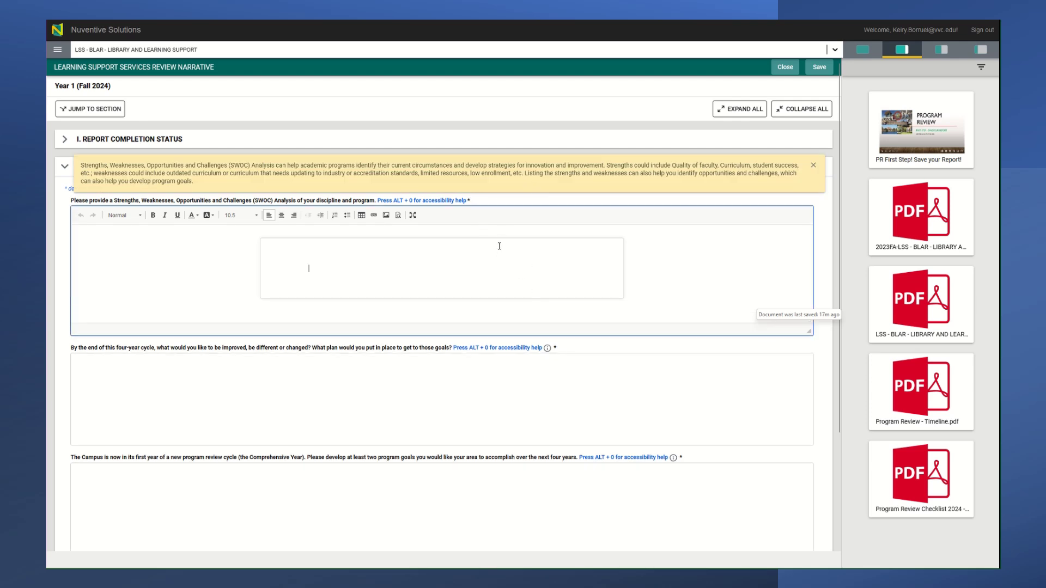
left_click(515, 195)
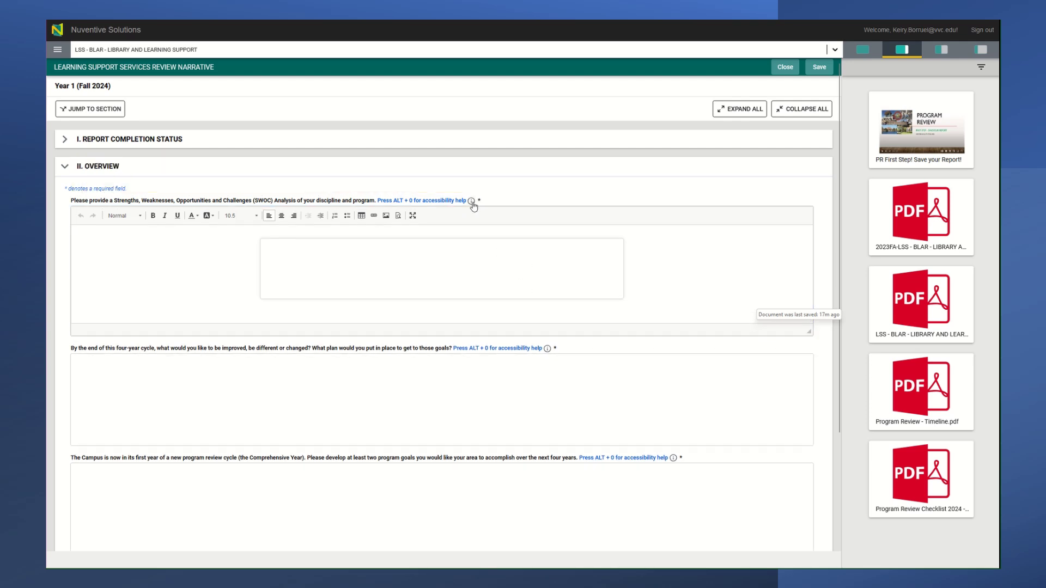
left_click(472, 202)
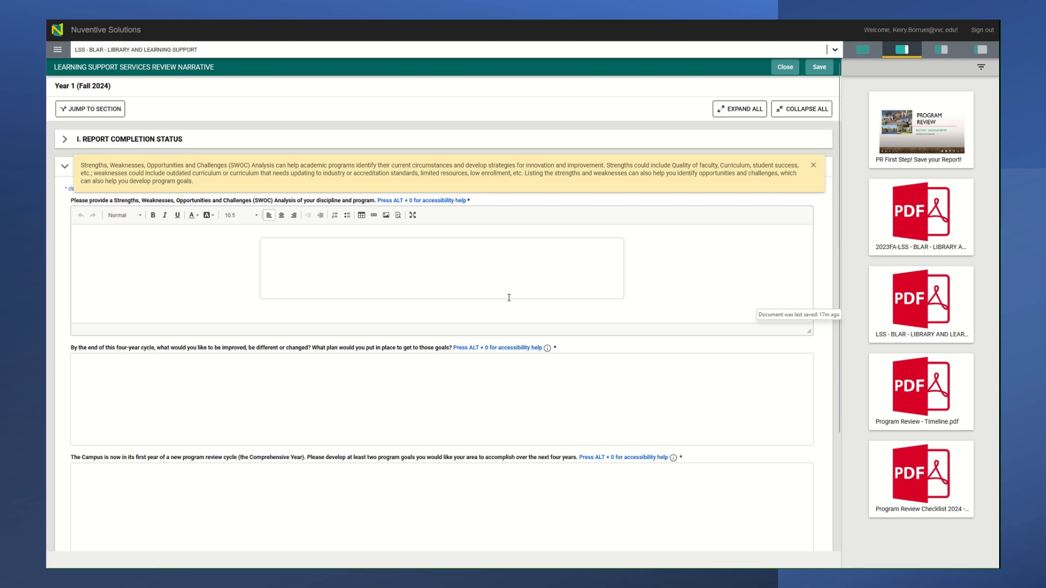
- Look over the empty four-year improvement plan and program goals boxes, then collapse Overview
left_click(334, 402)
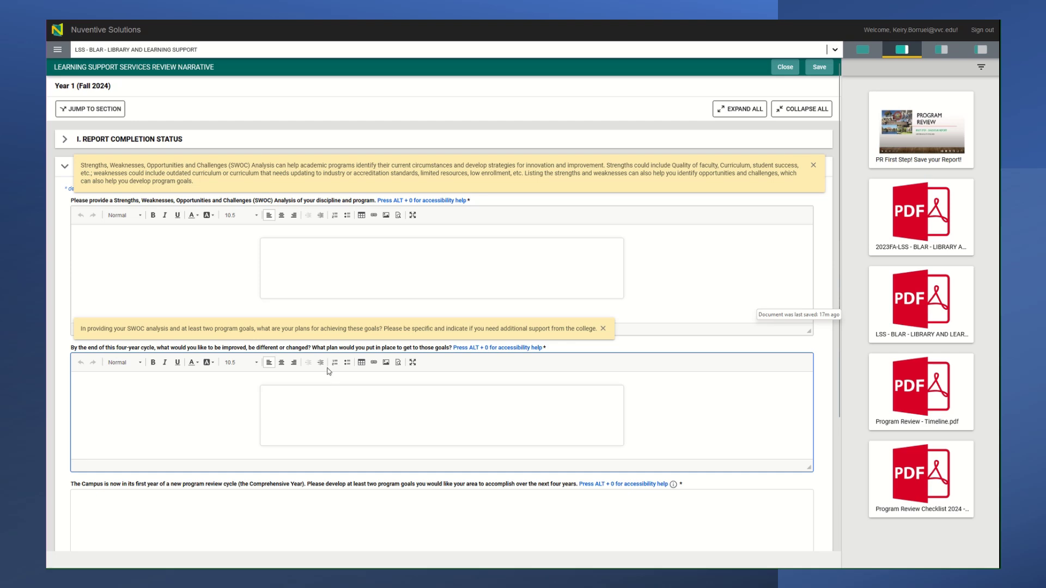
left_click_drag(329, 370, 331, 347)
left_click(331, 346)
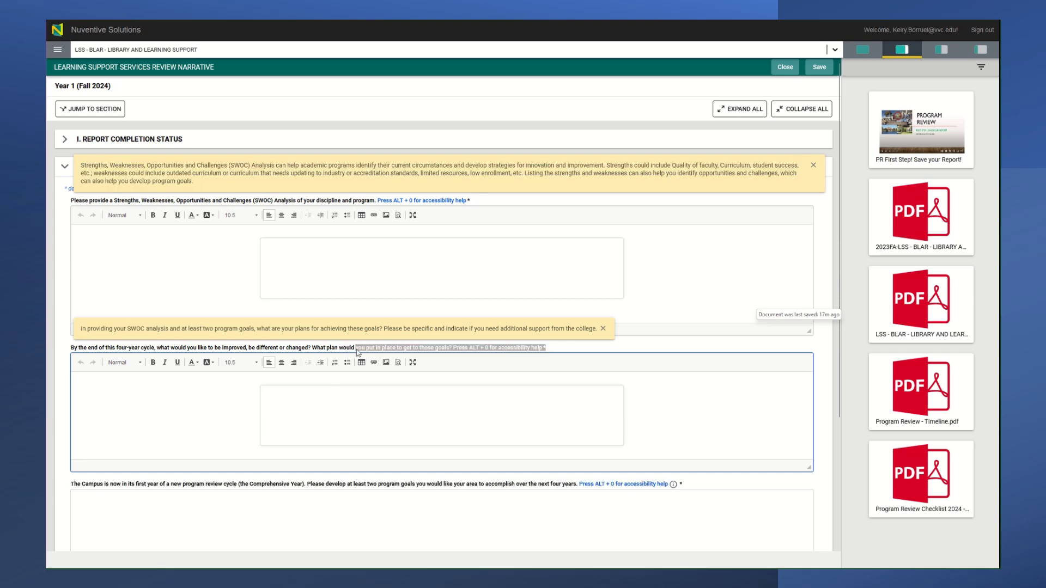
left_click(358, 351)
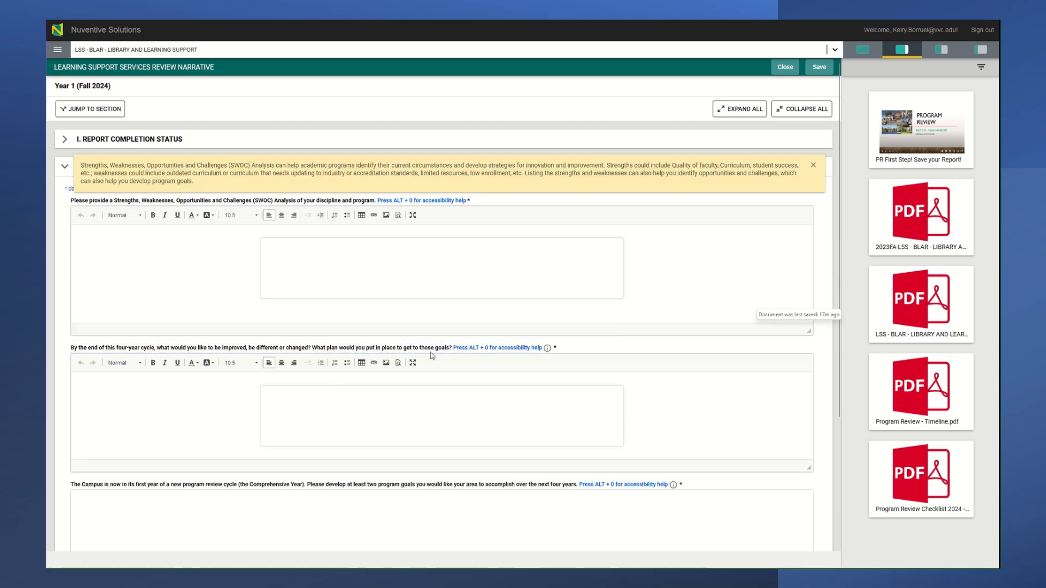
scroll(469, 404, "down", 3)
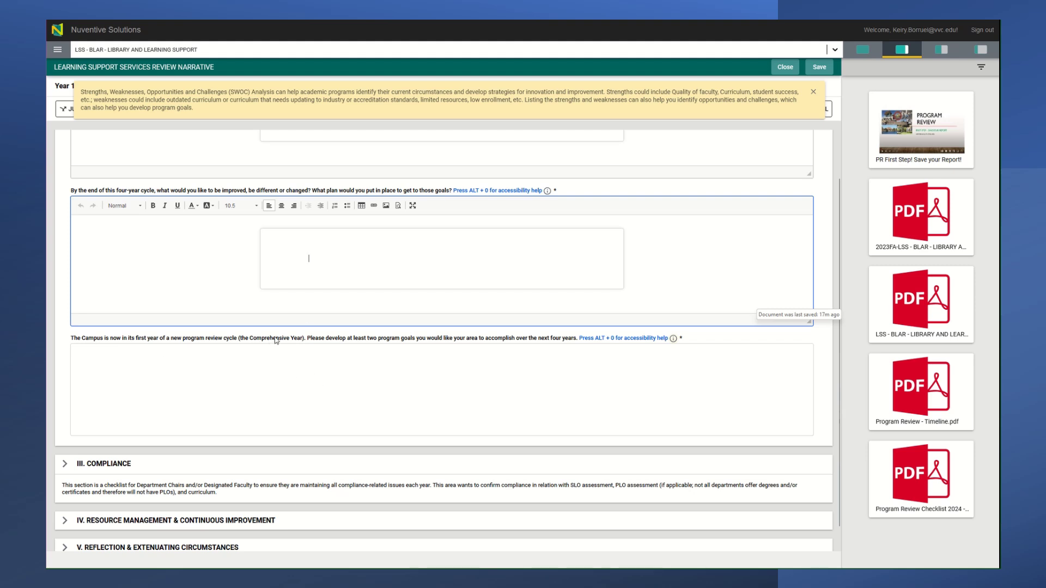
left_click(406, 376)
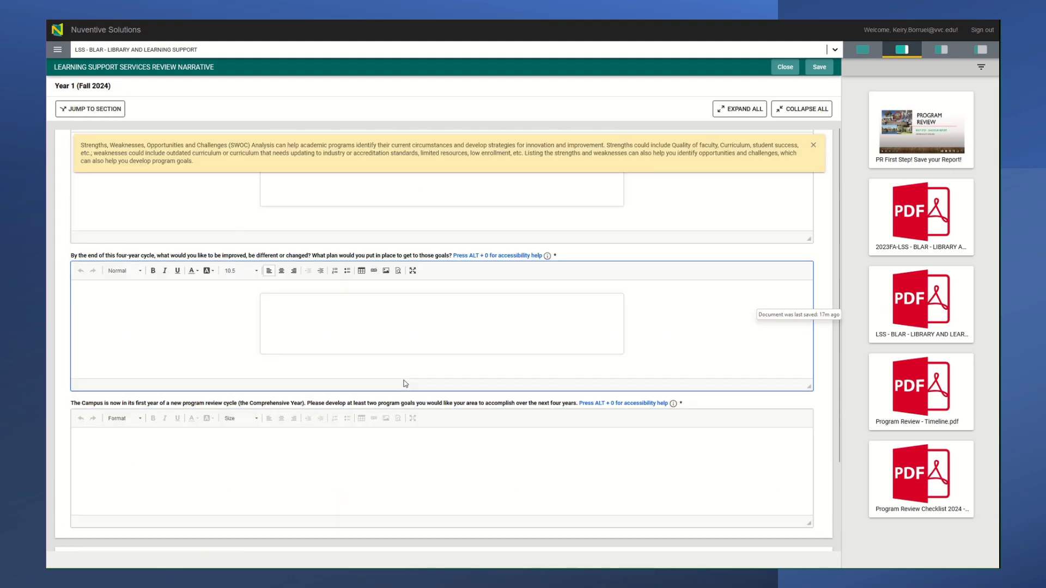
left_click(400, 357)
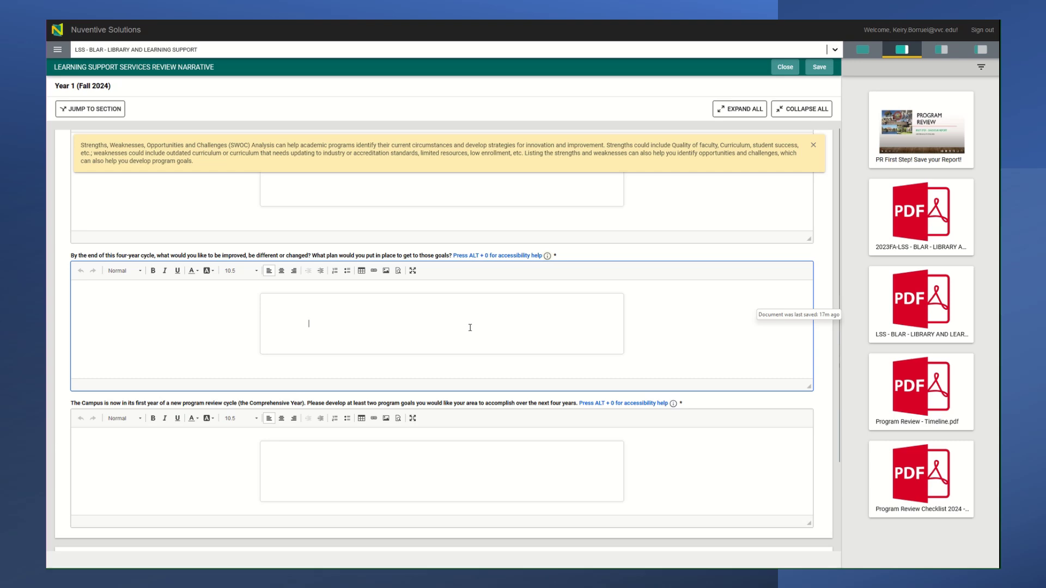
scroll(445, 427, "down", 1)
scroll(445, 428, "down", 1)
left_click(426, 391)
scroll(473, 394, "down", 1)
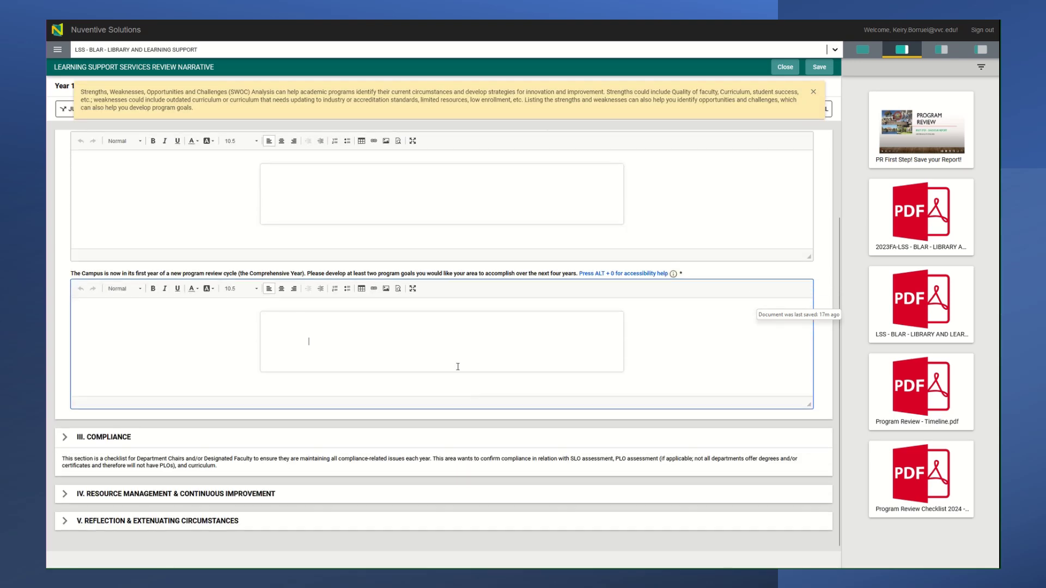
scroll(154, 233, "up", 4)
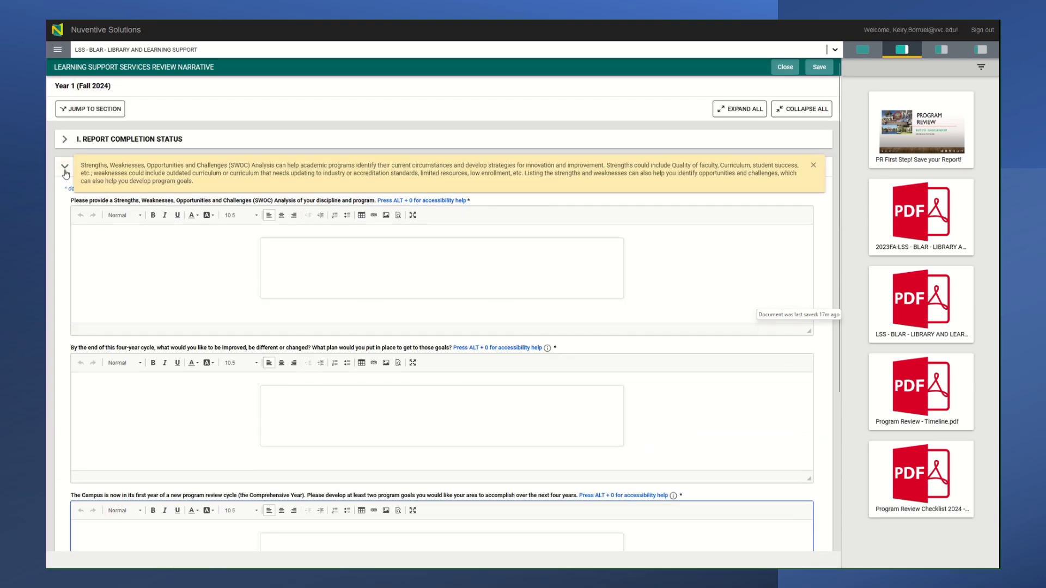
left_click(64, 166)
- Expand Compliance, check Curriculum Question 1's choices without answering, and expand Resource Management
left_click(65, 195)
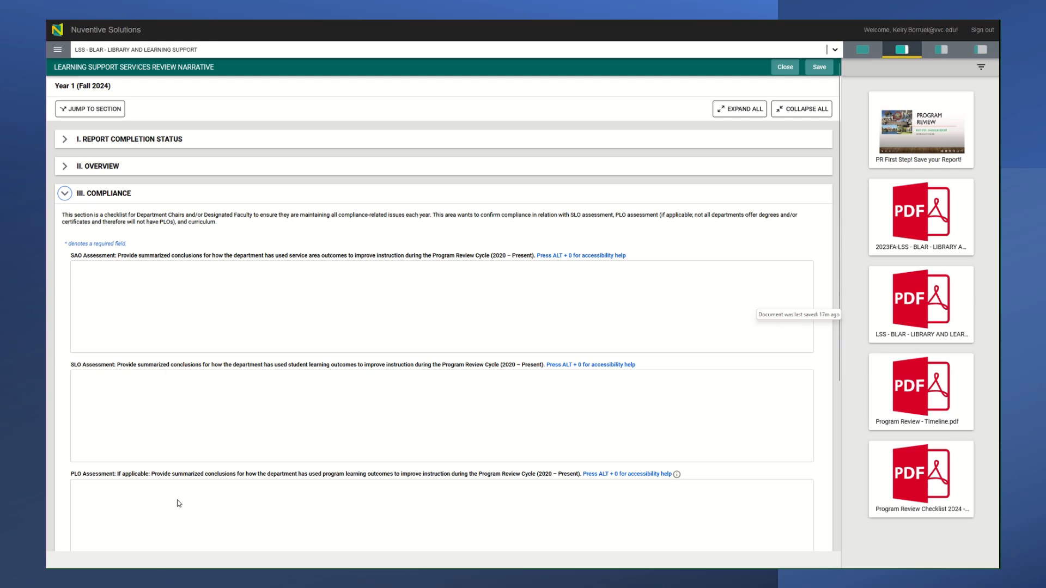
scroll(179, 503, "down", 3)
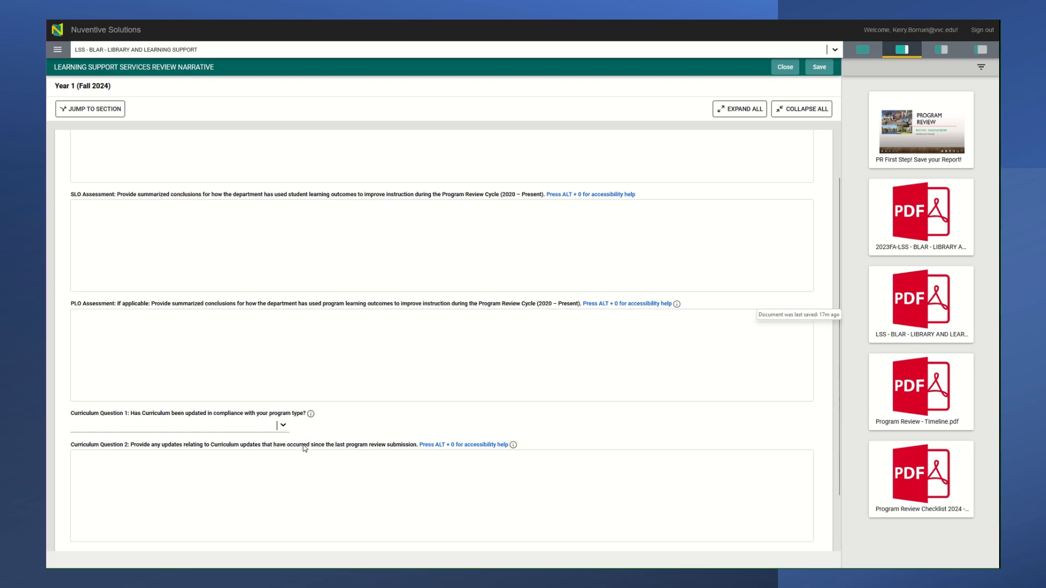
scroll(305, 447, "down", 2)
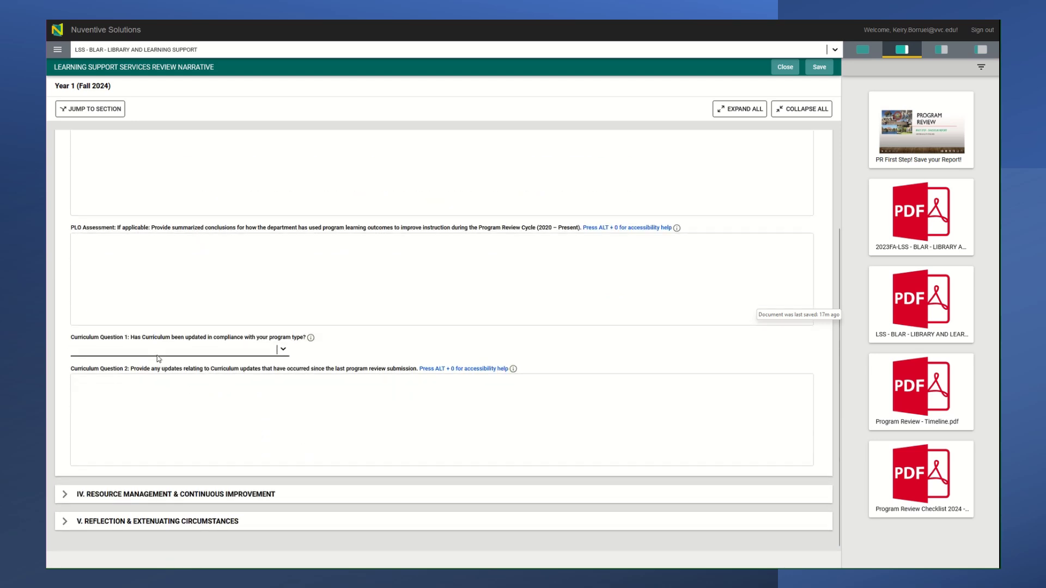
left_click(286, 351)
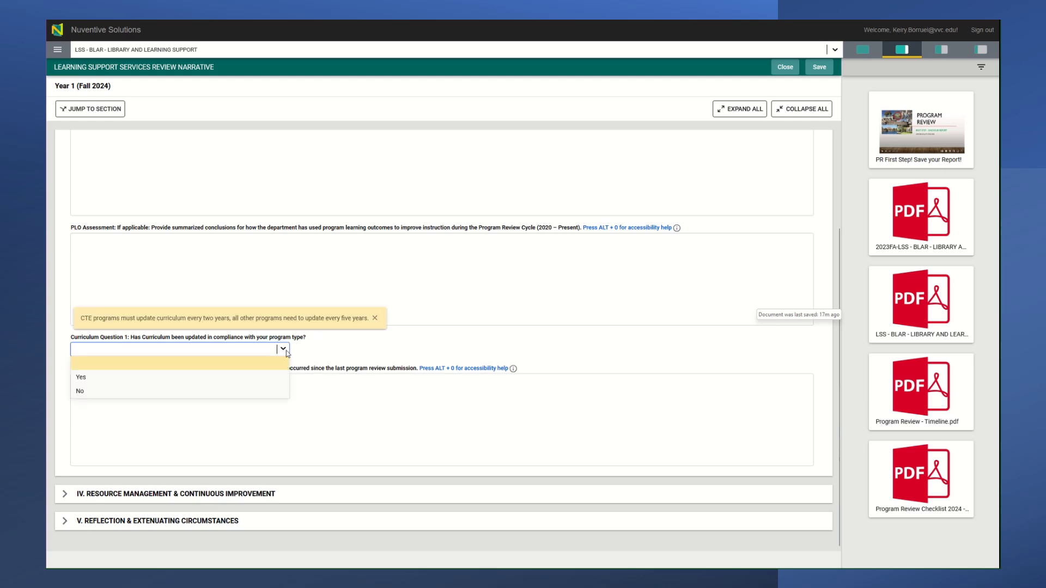
left_click(338, 355)
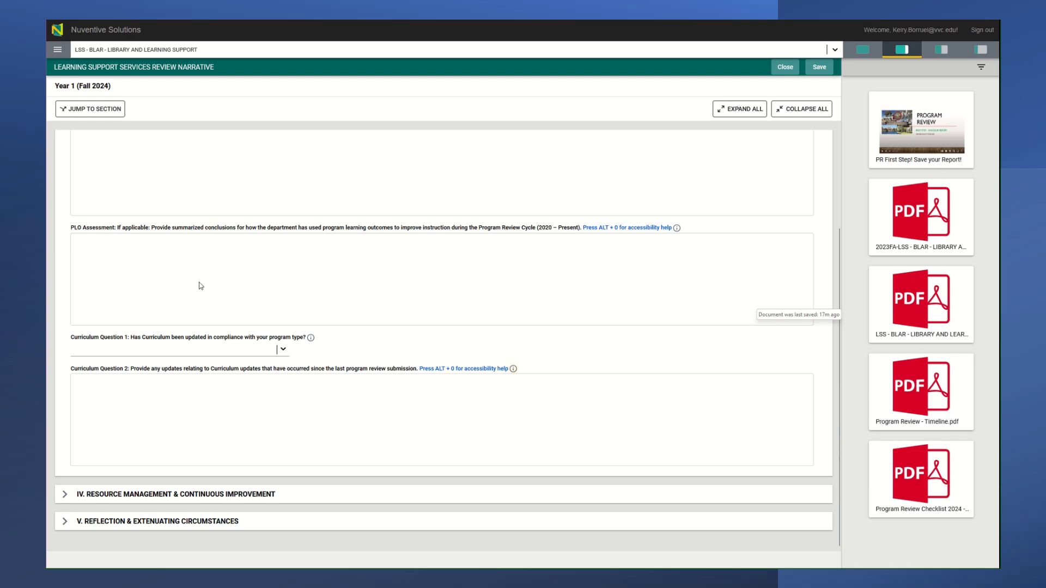
left_click(65, 494)
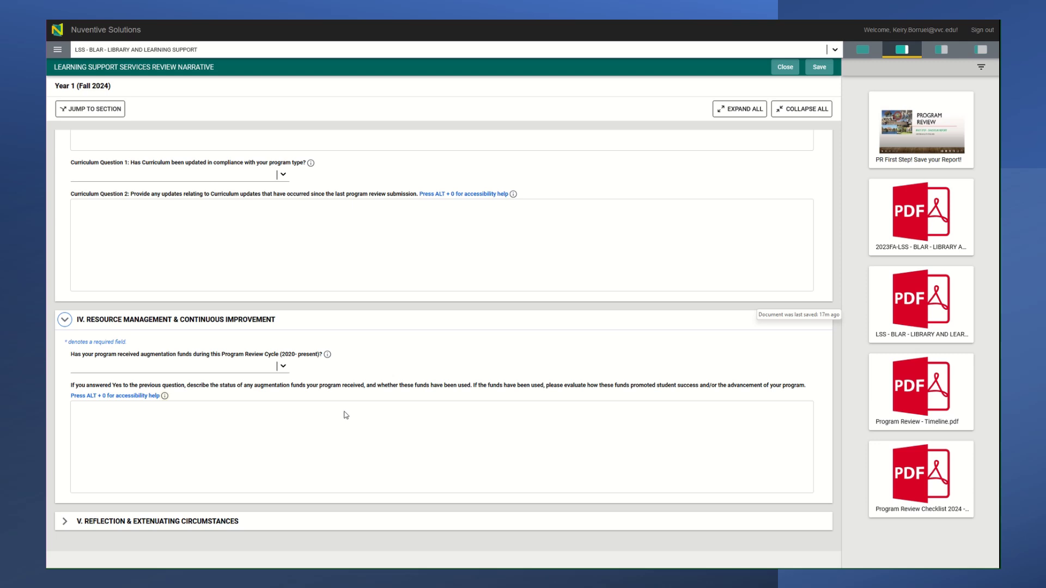
- Collapse Resource Management and Compliance; expand Reflection & Extenuating Circumstances and Report Completion Status
left_click(65, 321)
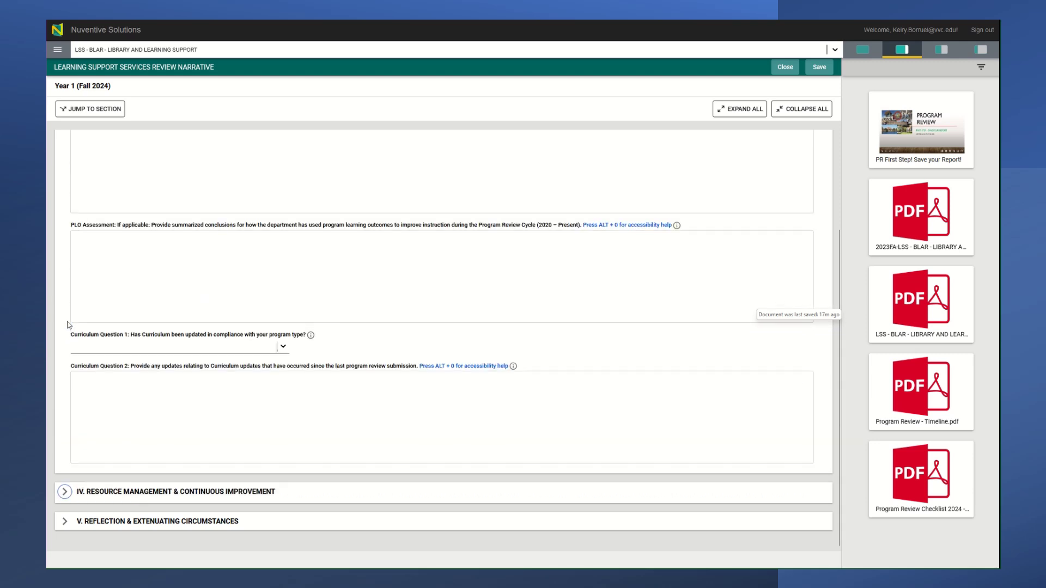
left_click(65, 523)
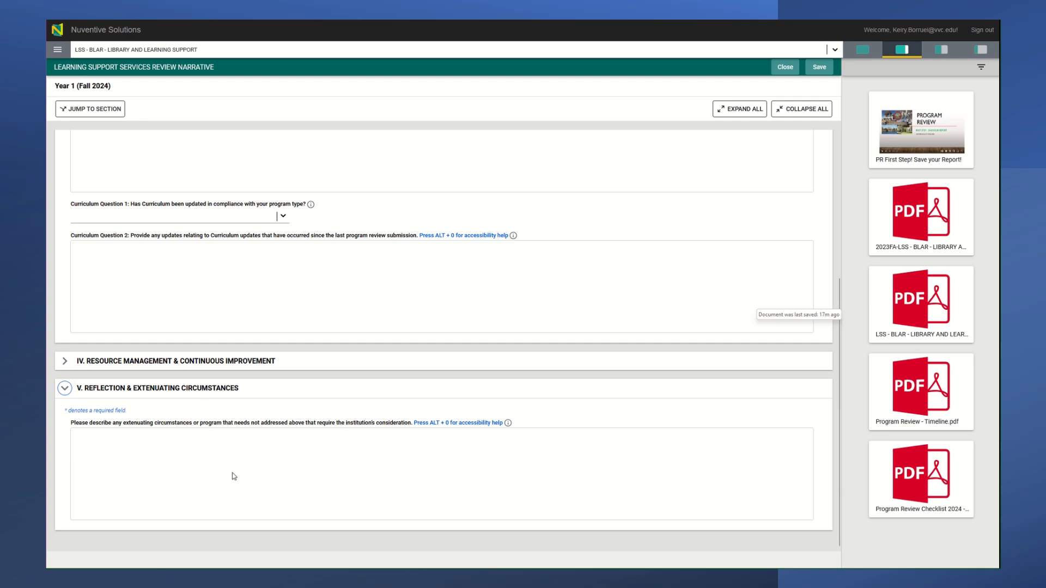
scroll(270, 255, "up", 15)
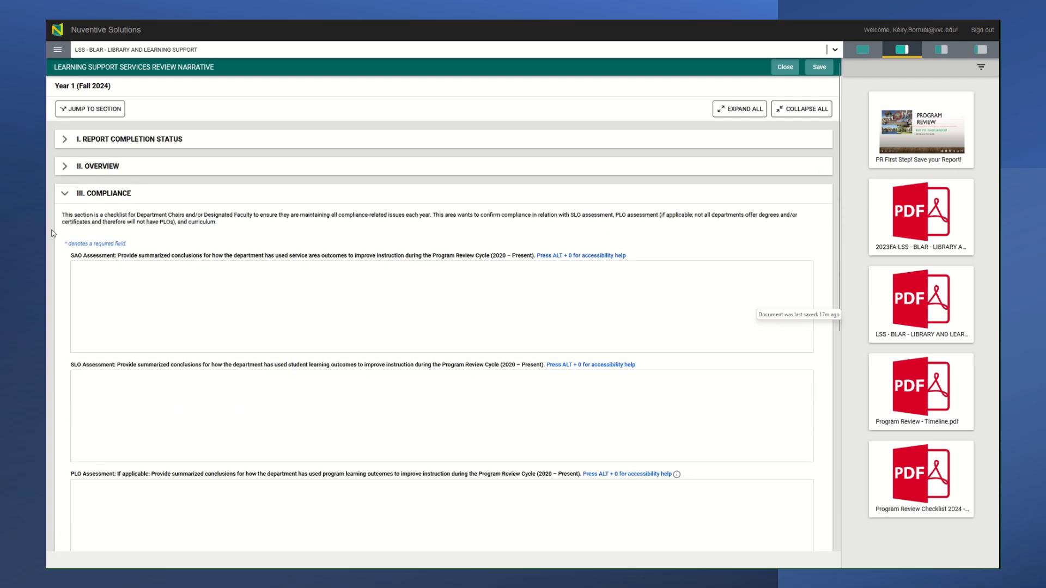
left_click(64, 193)
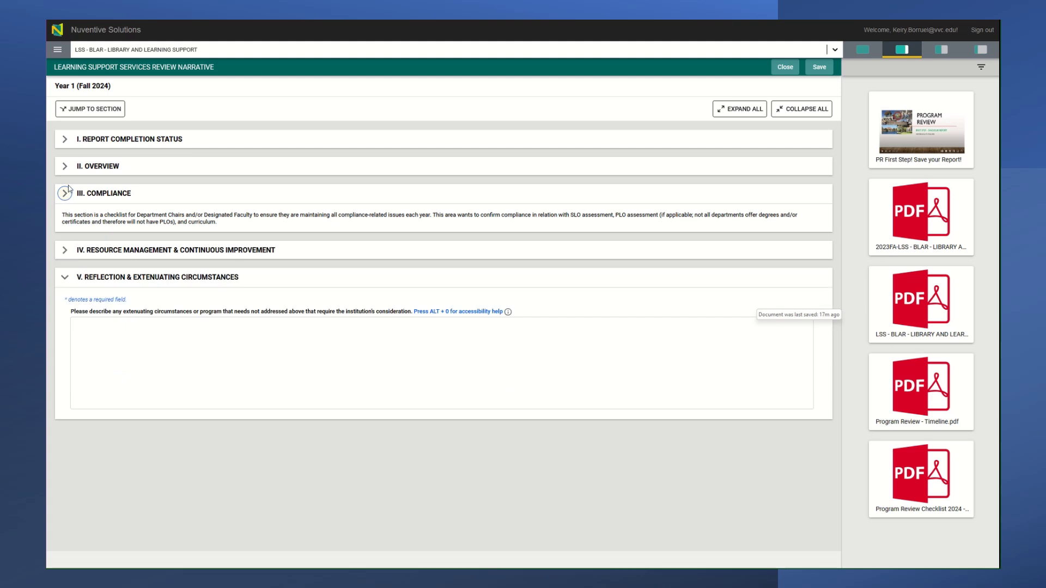
left_click(101, 139)
scroll(219, 276, "down", 3)
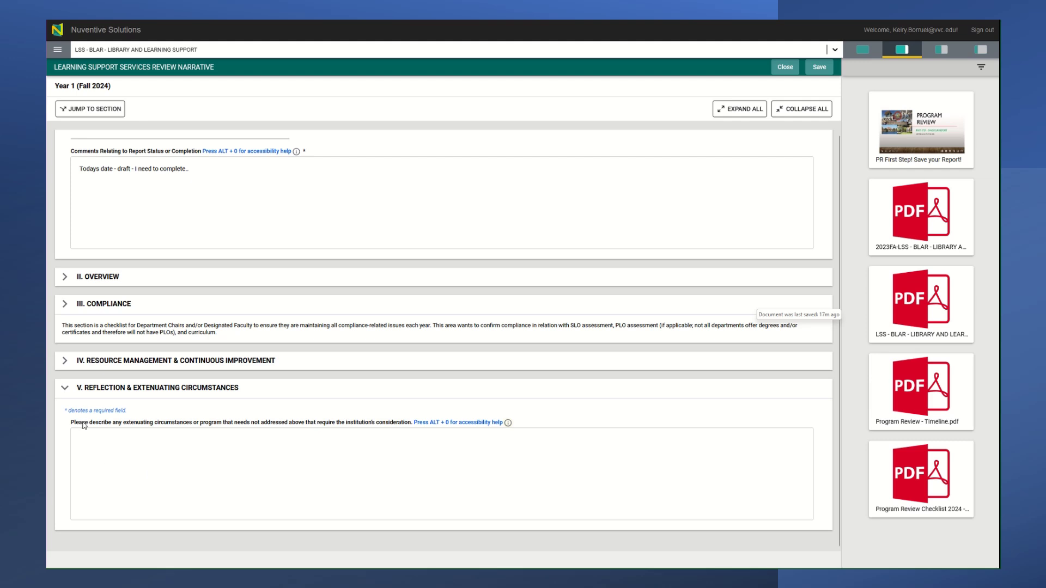
- Collapse Reflection and try the 'Ready for Peer Technical Review' and 'Completed and ready for division review' statuses
left_click(64, 388)
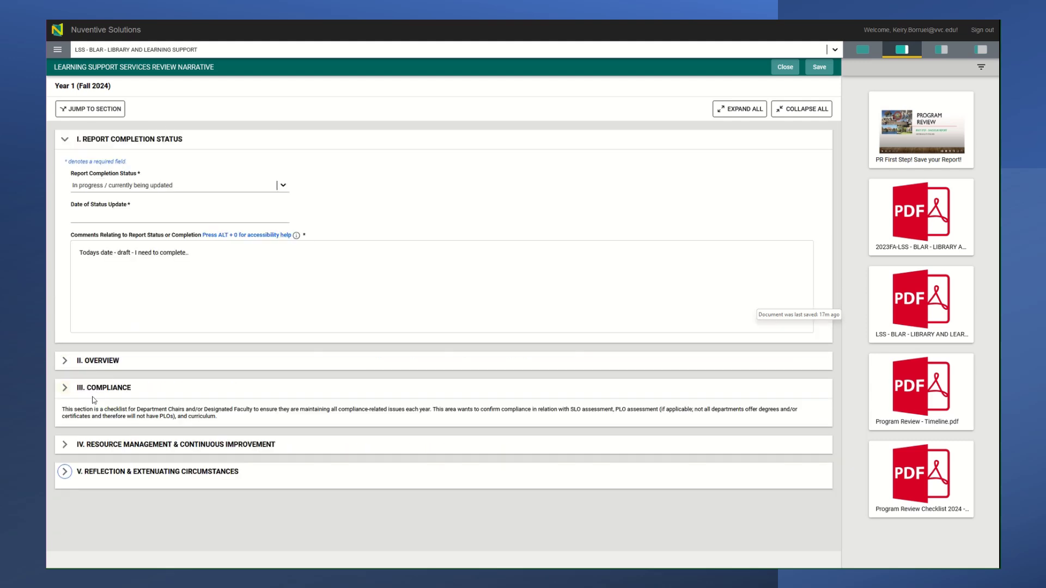
left_click(285, 187)
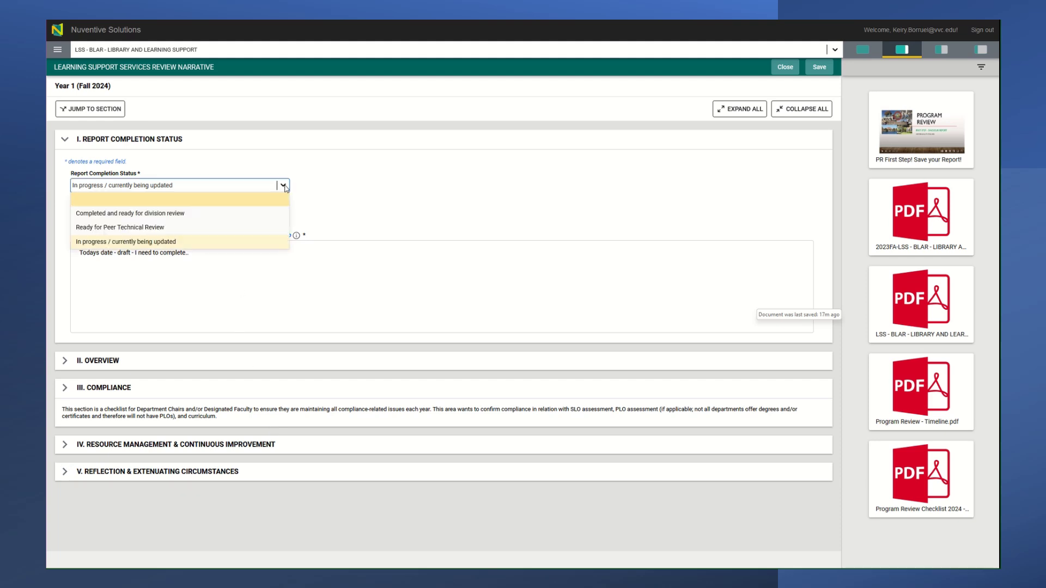
left_click(211, 230)
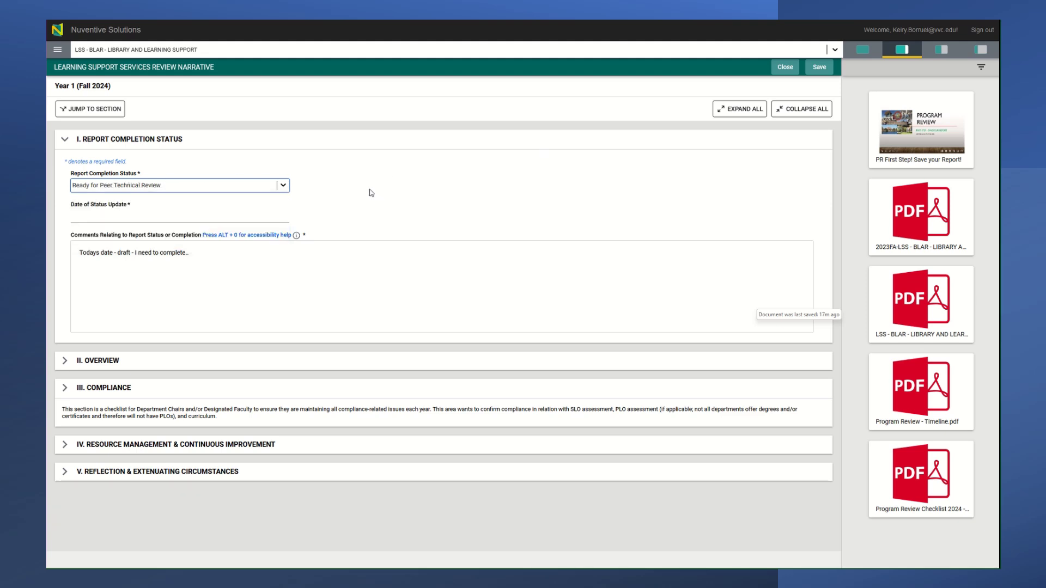
left_click(283, 185)
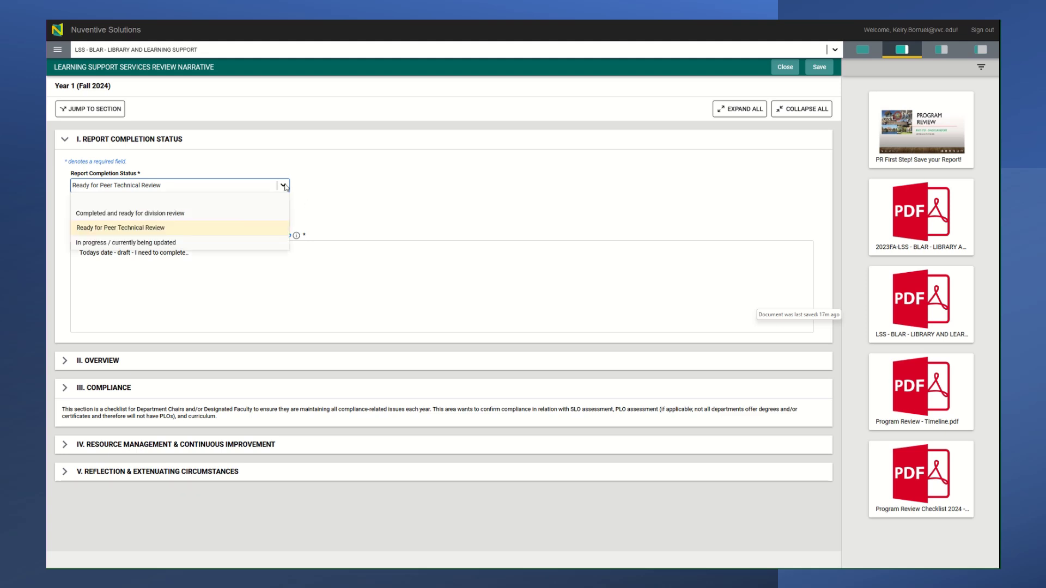
left_click(177, 215)
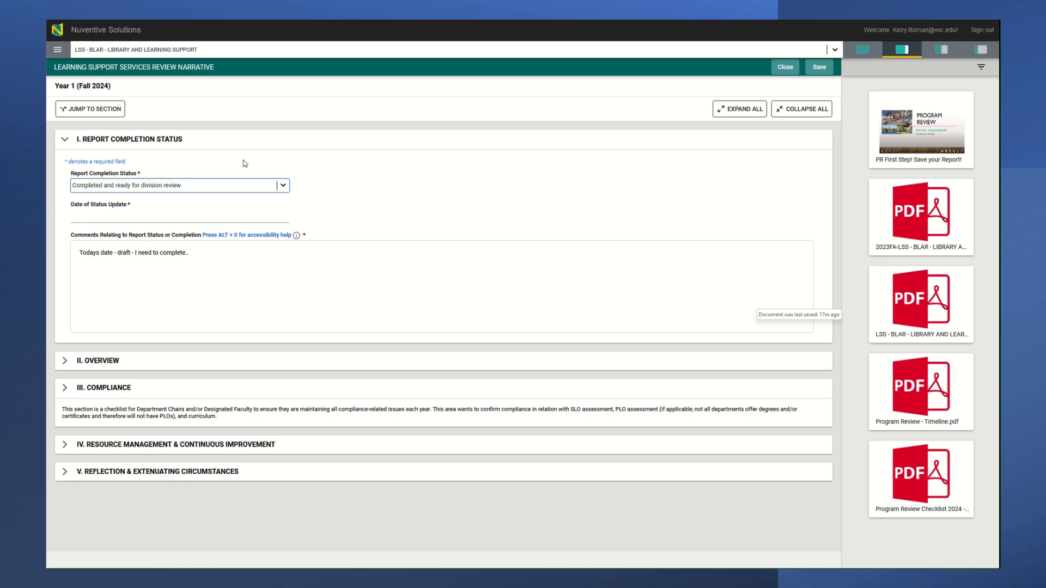
- Set the status back to 'In progress / currently being updated'
left_click(57, 50)
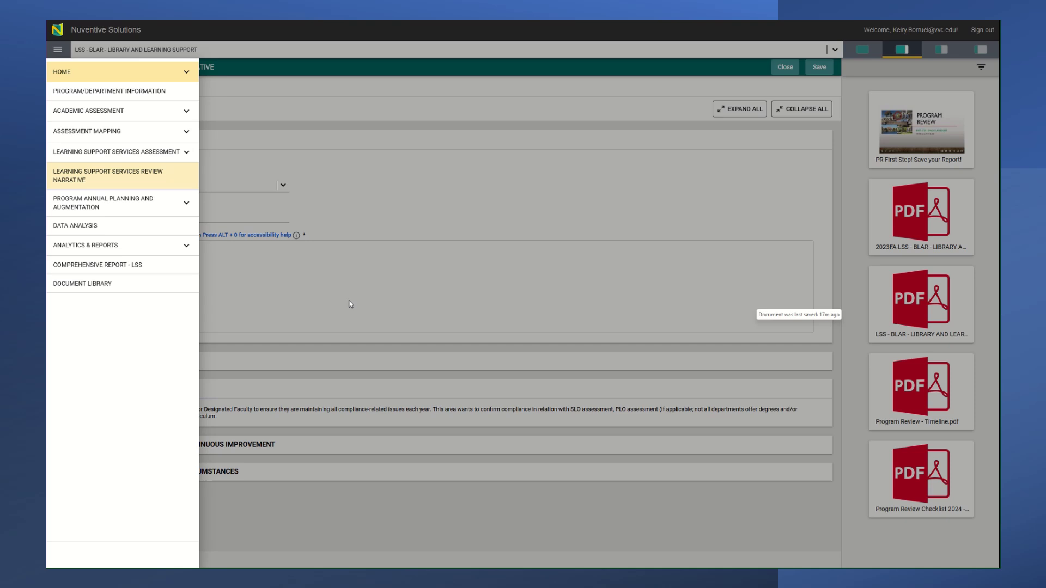
left_click(365, 215)
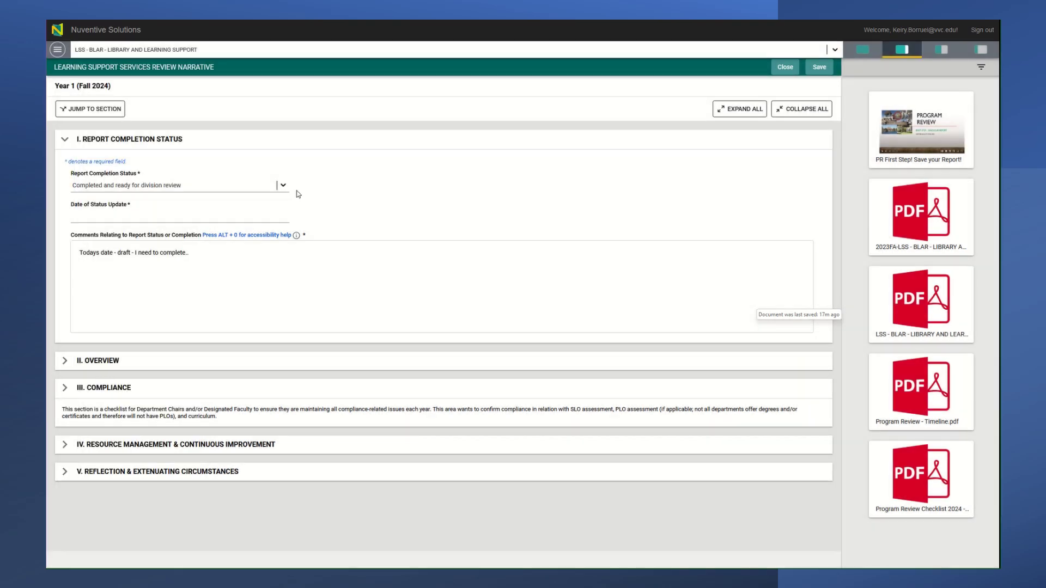
left_click(283, 186)
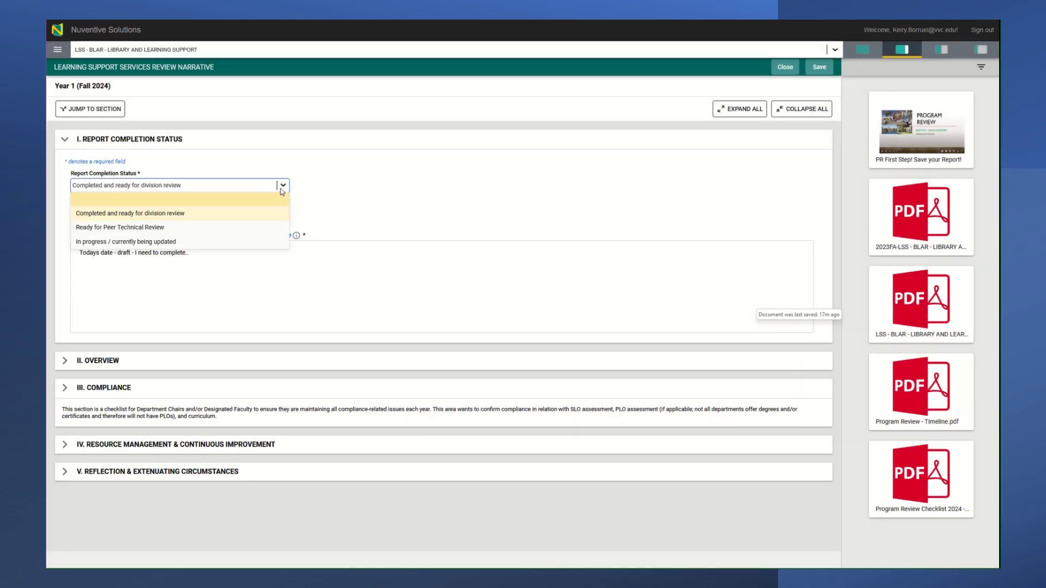
left_click(174, 246)
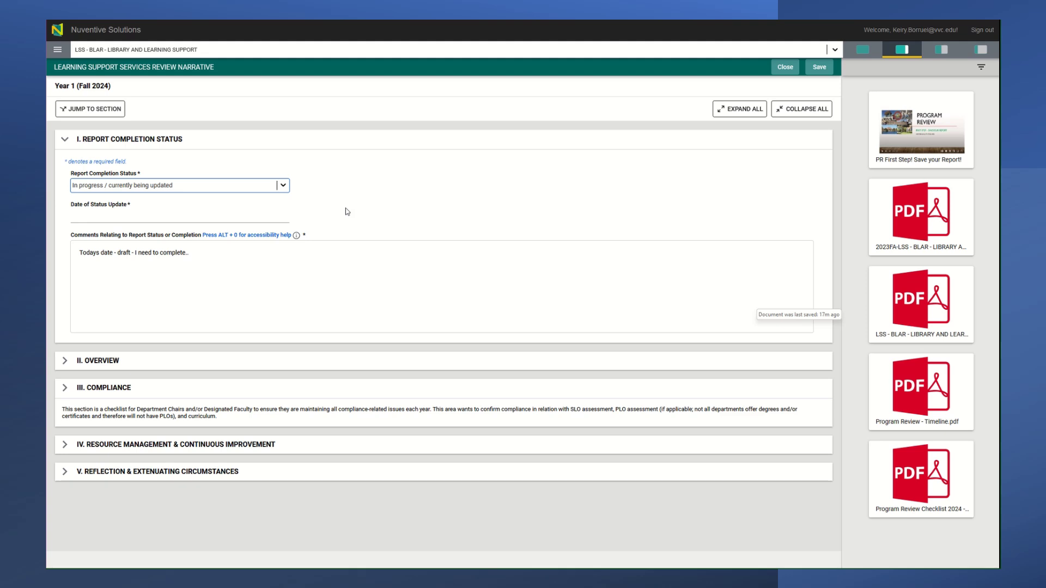
- Save the Year 1 (Fall 2024) review narrative
left_click(809, 73)
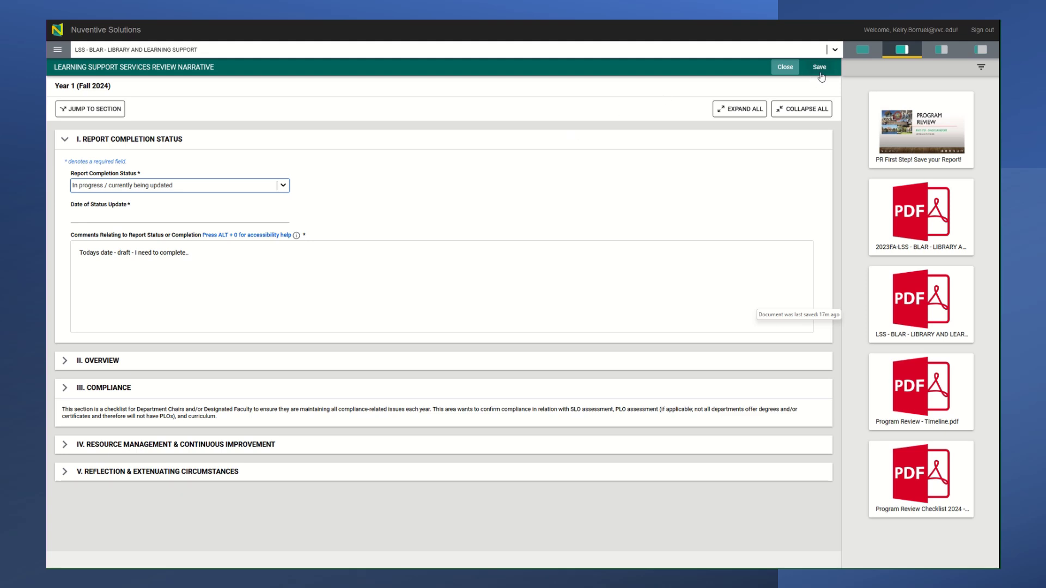